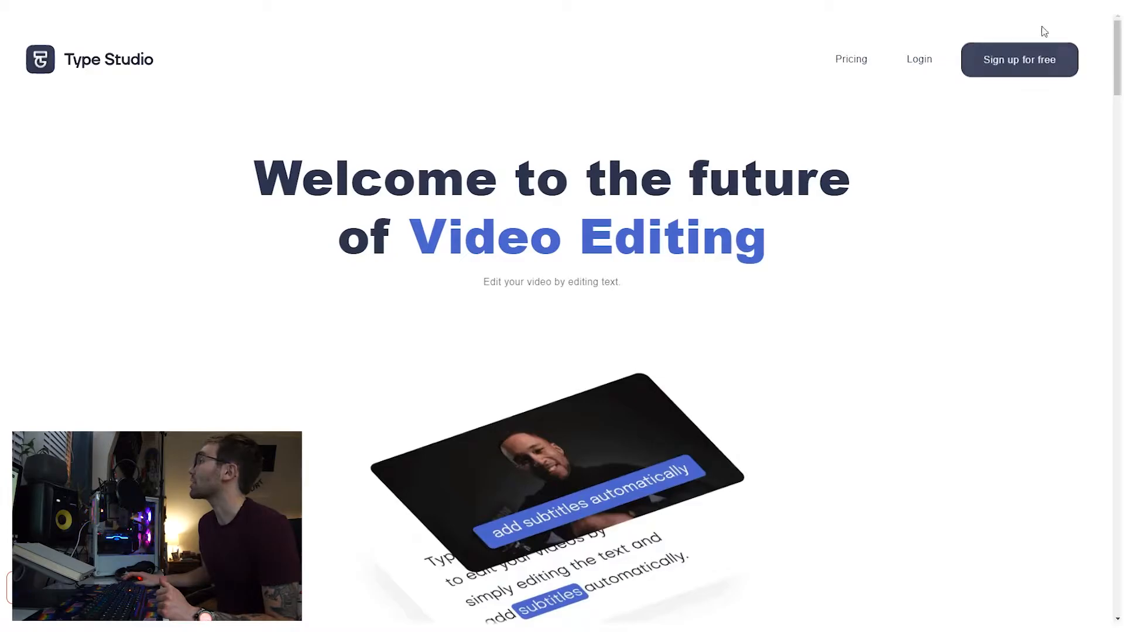
# Step: Log in to Type Studio and create a new project in the workspace
pyautogui.click(920, 59)
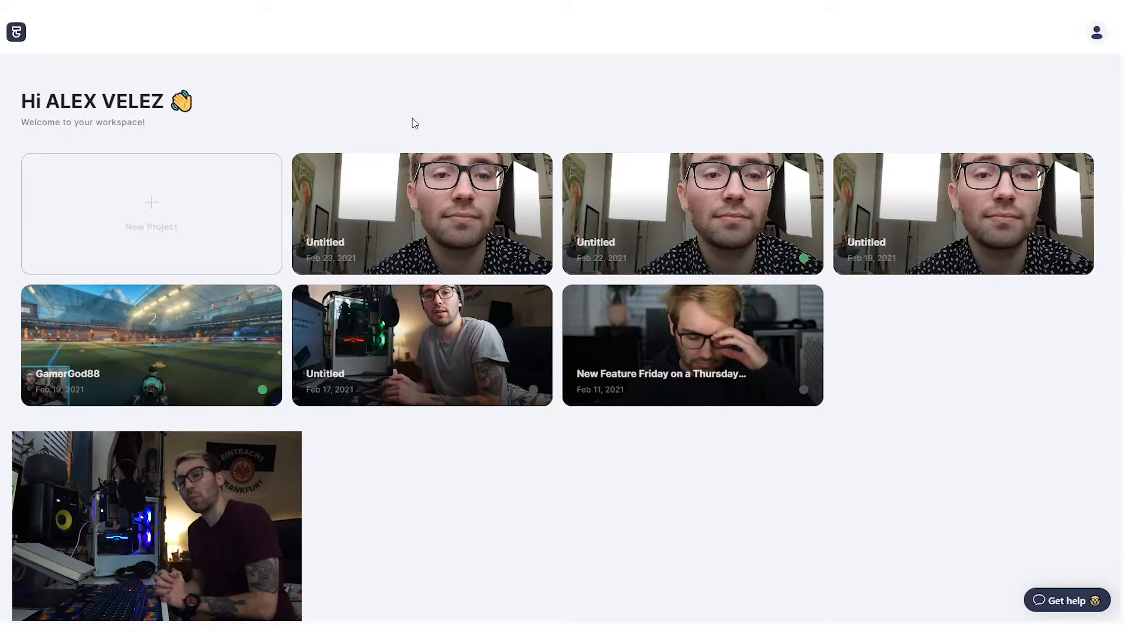
pyautogui.click(180, 236)
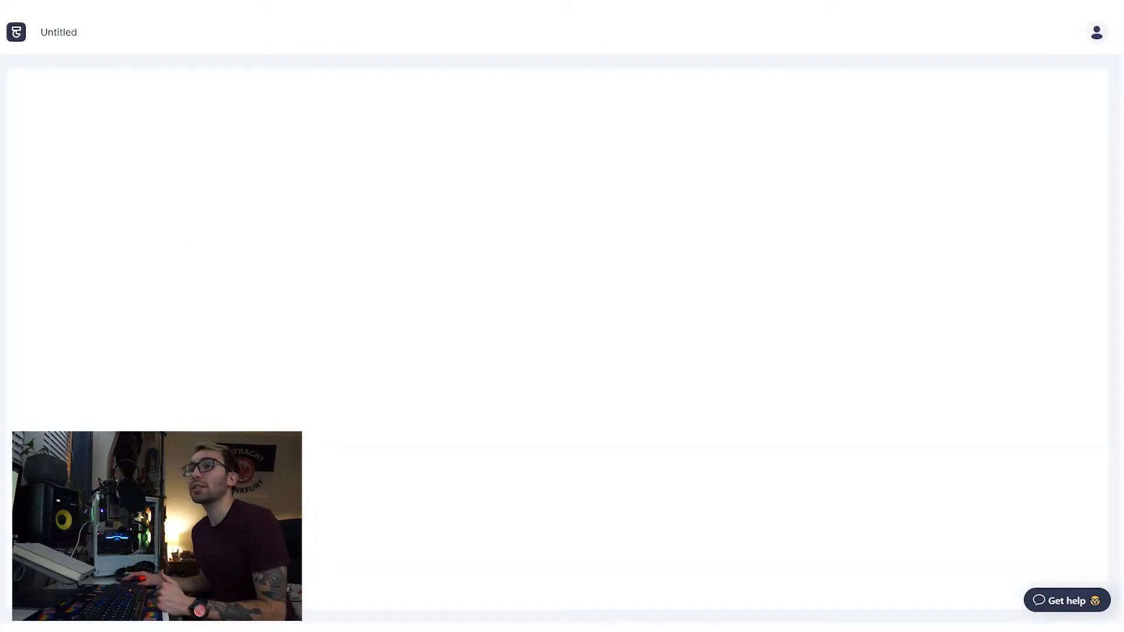
# Step: Upload Type Test Video.mp4 from the Latest Video - Example folder to the project, with English as the video language
pyautogui.hotkey('alt', 'Tab')
pyautogui.moveTo(456, 90); pyautogui.dragTo(757, 315)
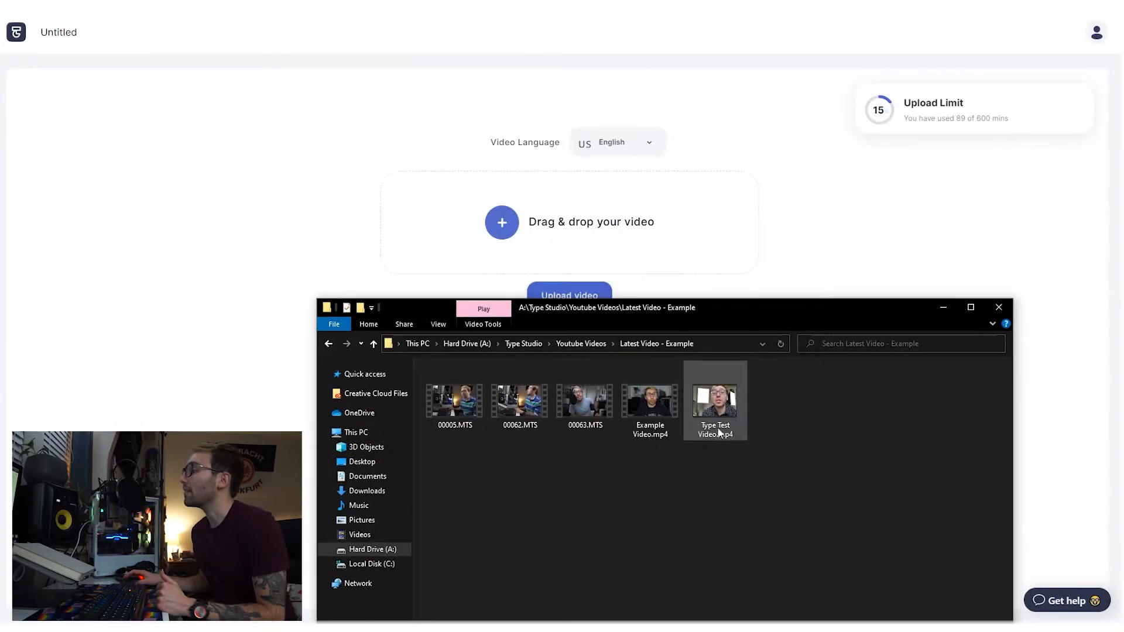
pyautogui.moveTo(717, 410); pyautogui.dragTo(562, 216)
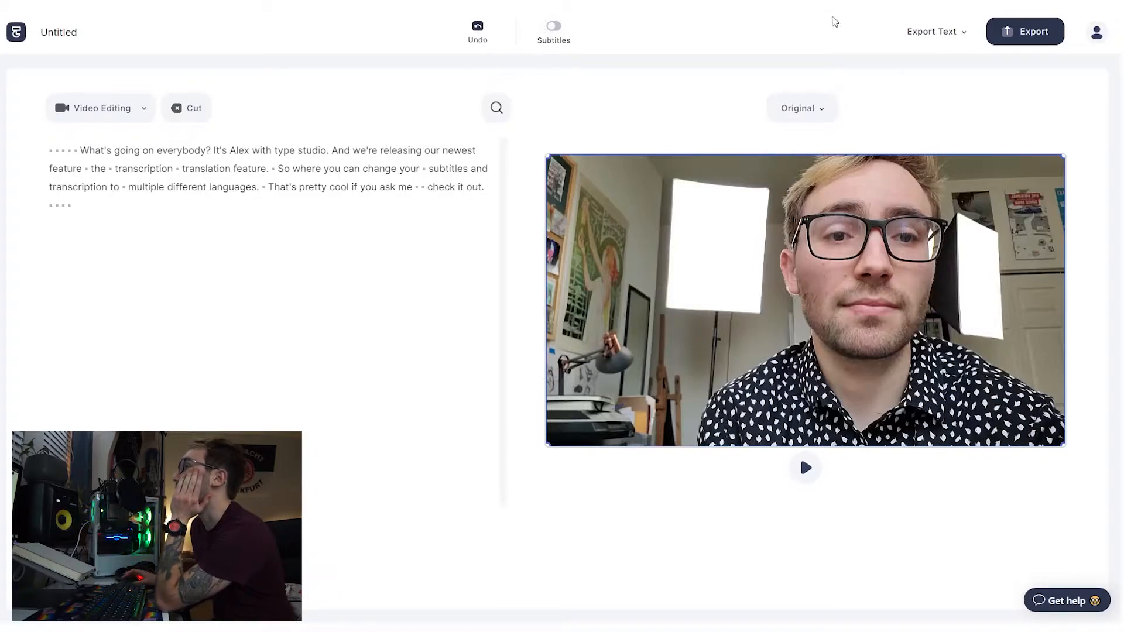
# Step: Rename the project as "Trim Em Down Boyz!"
pyautogui.click(65, 32)
pyautogui.moveTo(100, 32); pyautogui.dragTo(18, 36)
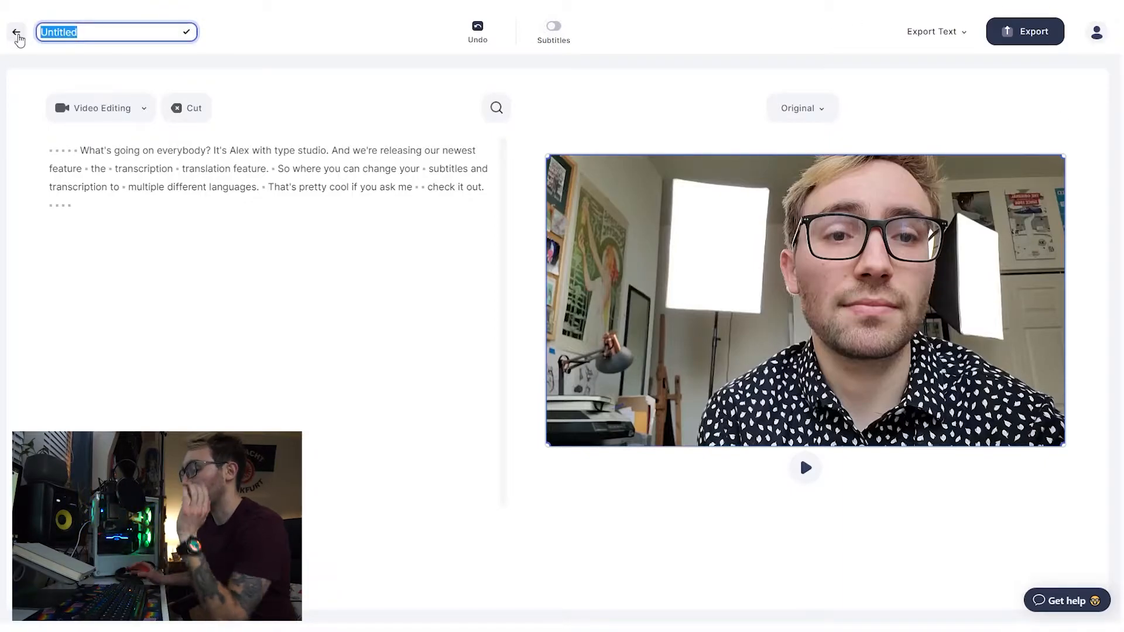
pyautogui.write('Trim h')
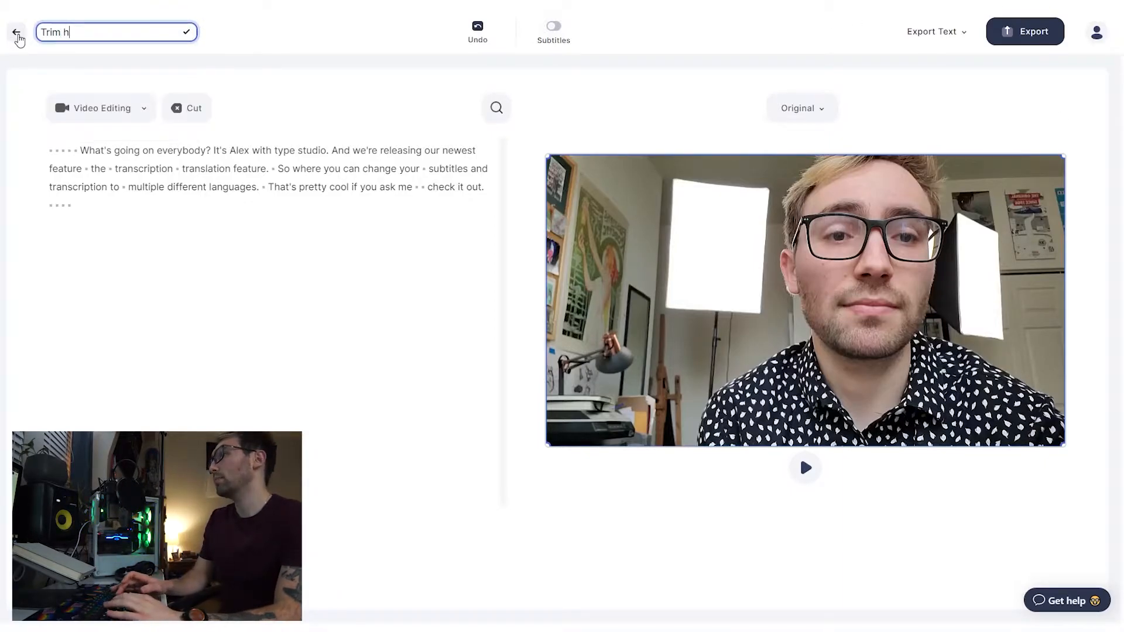
pyautogui.write('imEm Down Boyz!')
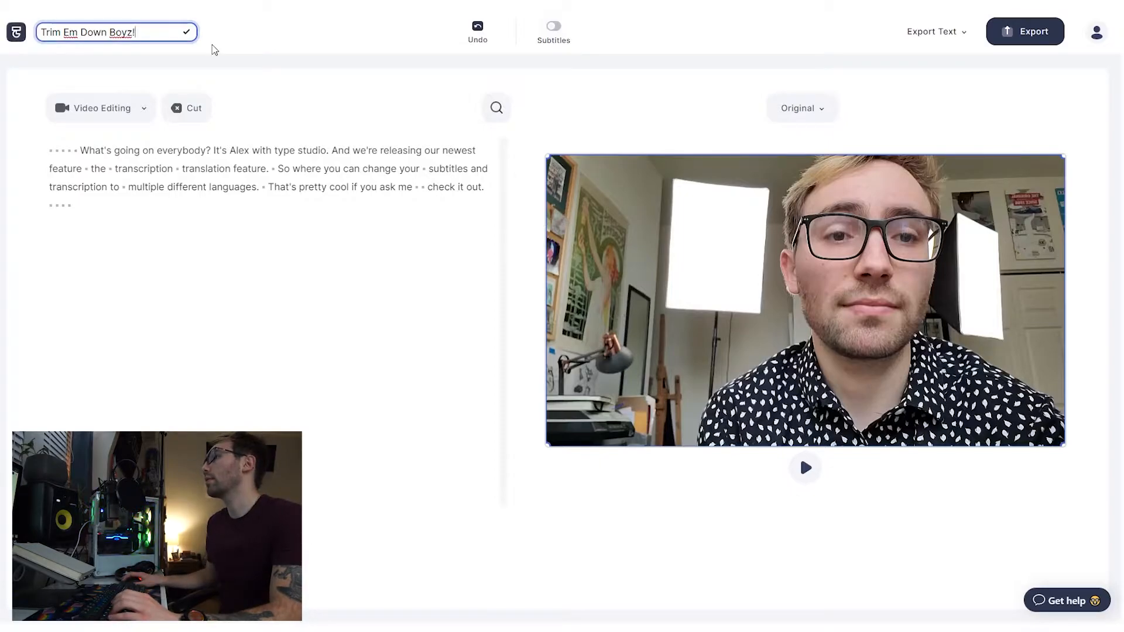
pyautogui.doubleClick(181, 33)
pyautogui.click(186, 34)
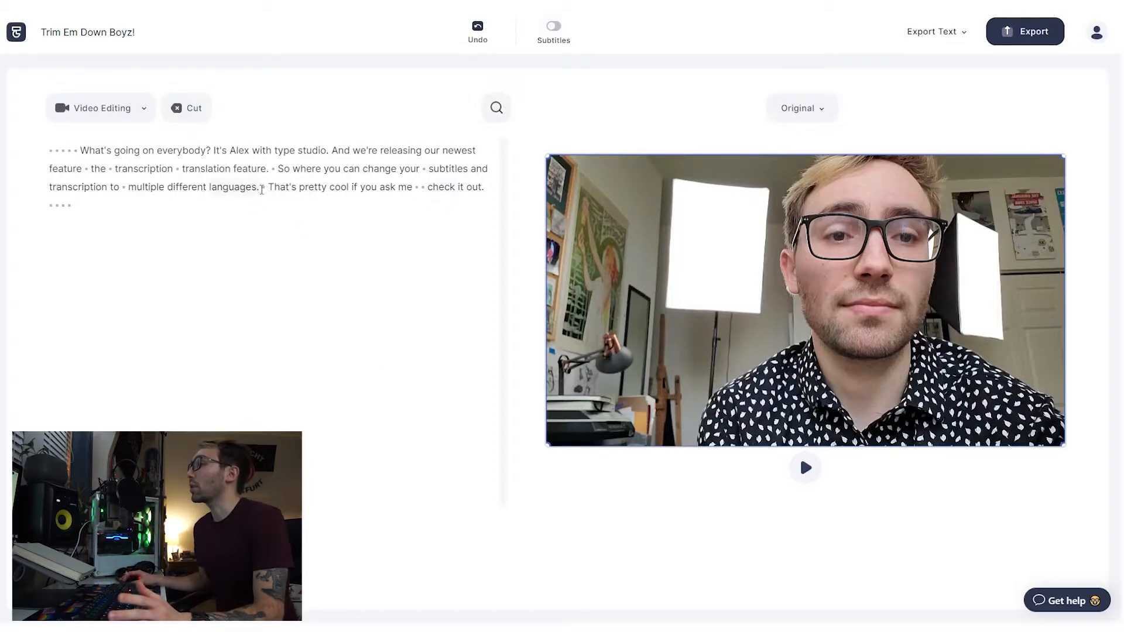
# Step: Cut "That's pretty cool if you ask me" from the transcript and play back the video across the cut
pyautogui.moveTo(265, 189); pyautogui.dragTo(421, 186)
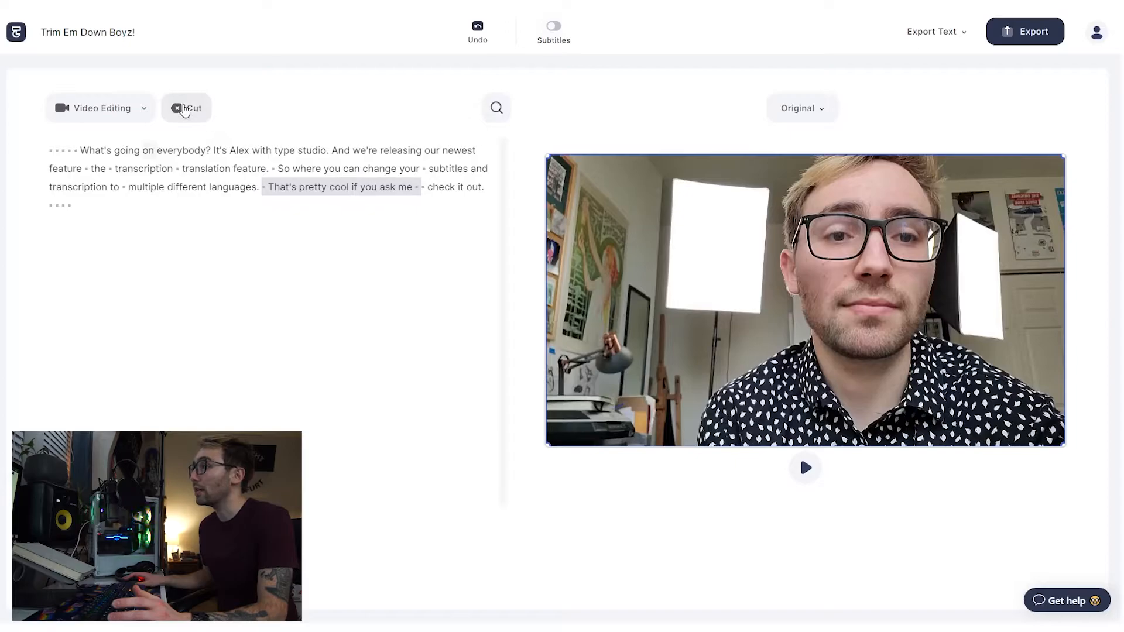
pyautogui.click(185, 116)
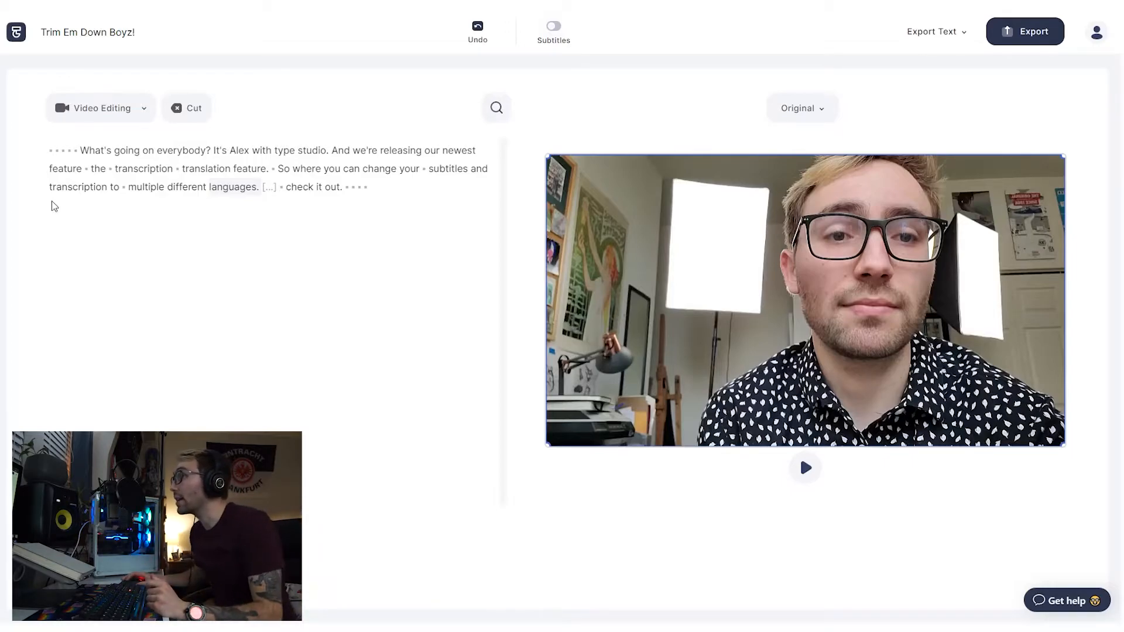
pyautogui.doubleClick(73, 186)
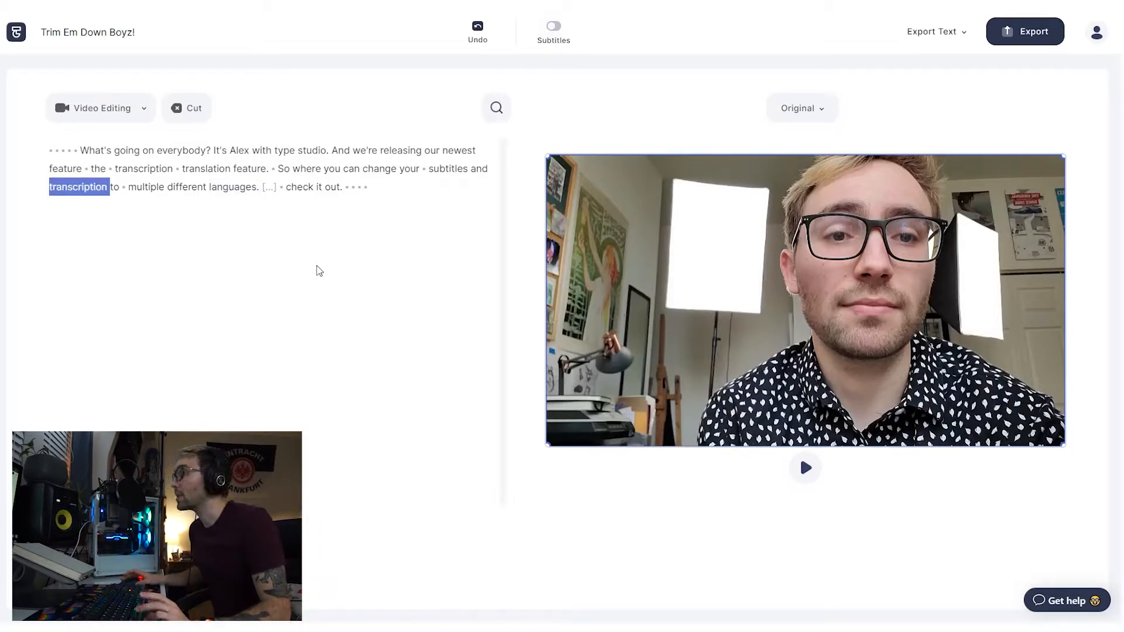
pyautogui.click(806, 469)
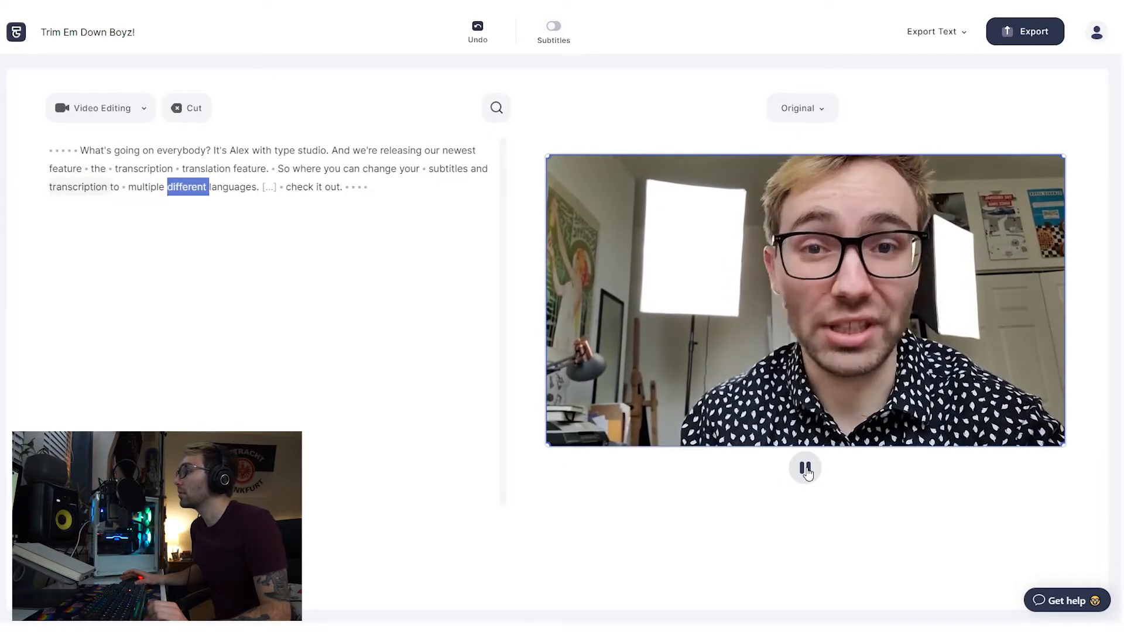
pyautogui.click(806, 469)
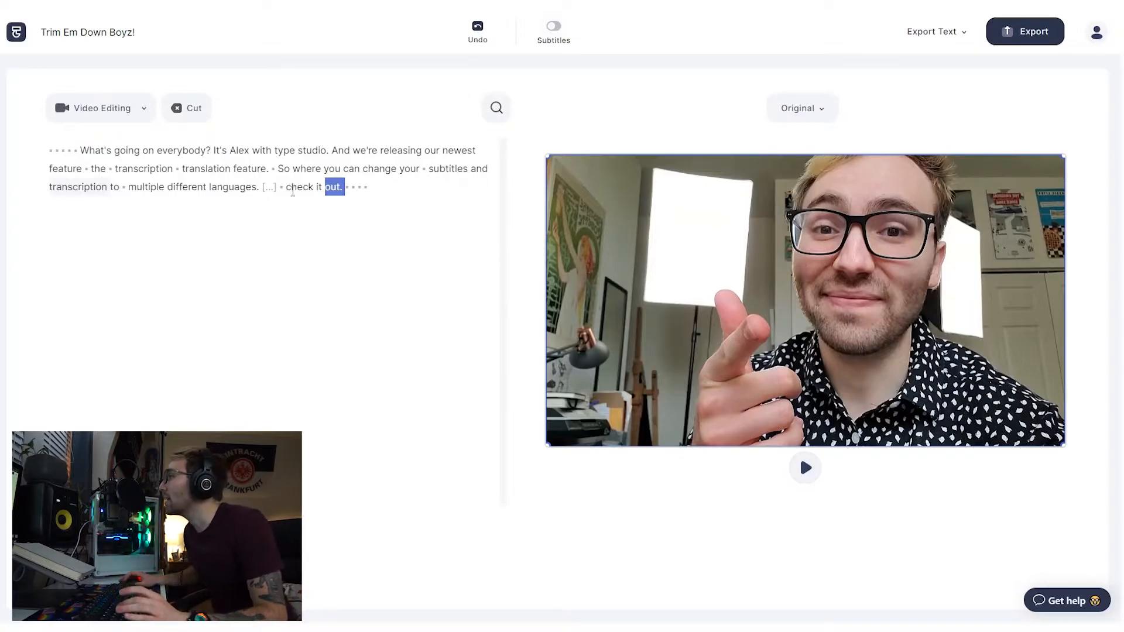
# Step: Remove the leftover pause before "check it out" and replay the passage from "transcription"
pyautogui.click(282, 186)
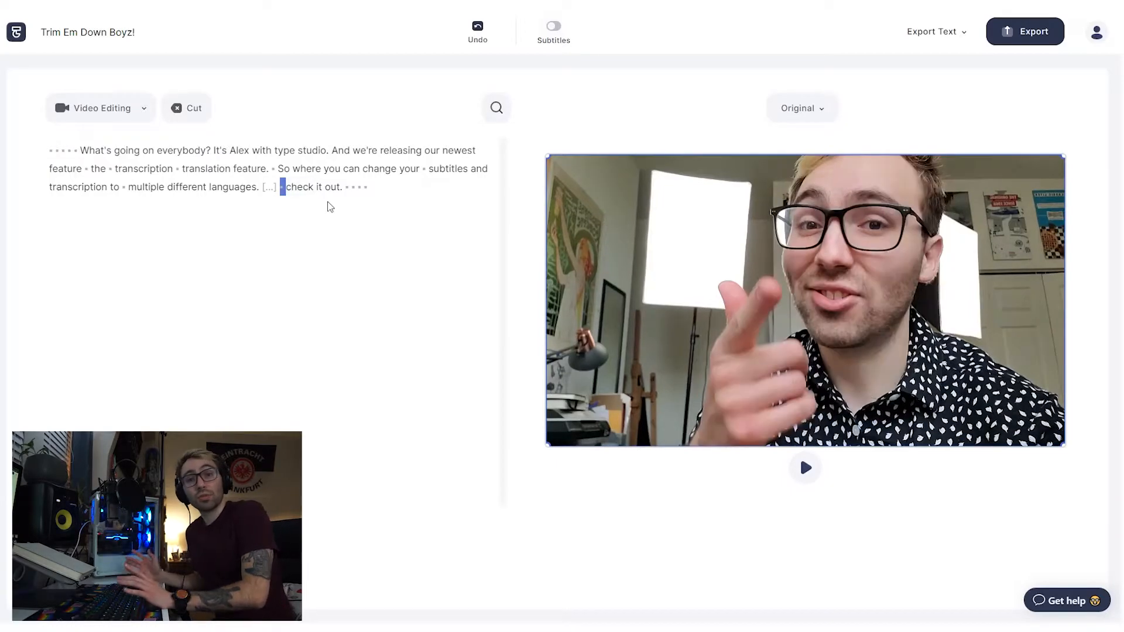
pyautogui.press('BackSpace')
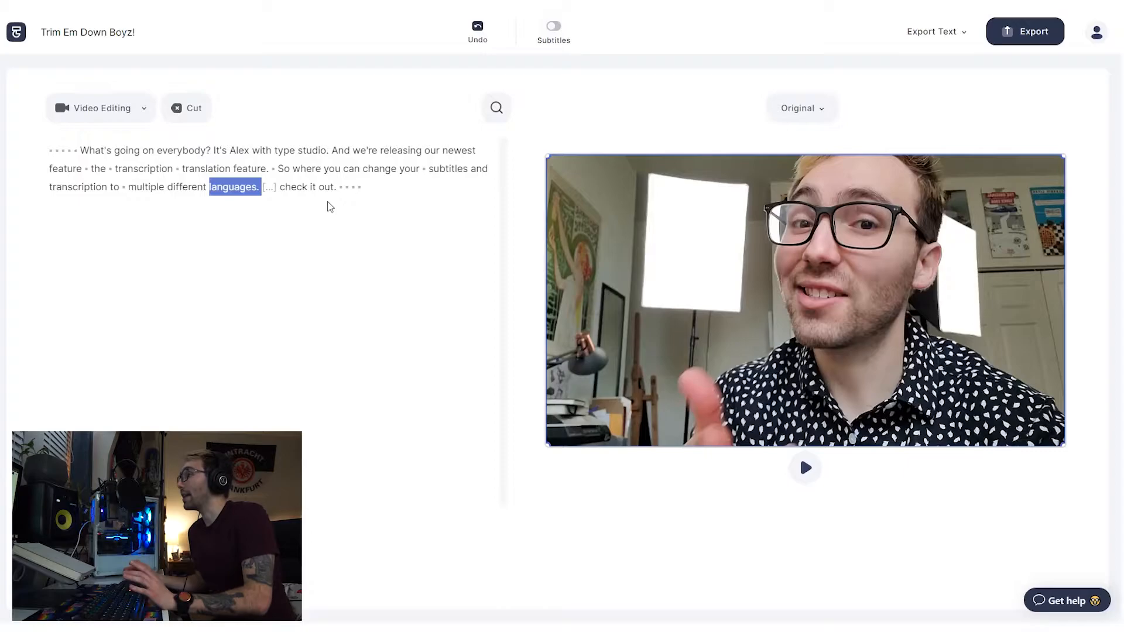
pyautogui.click(93, 187)
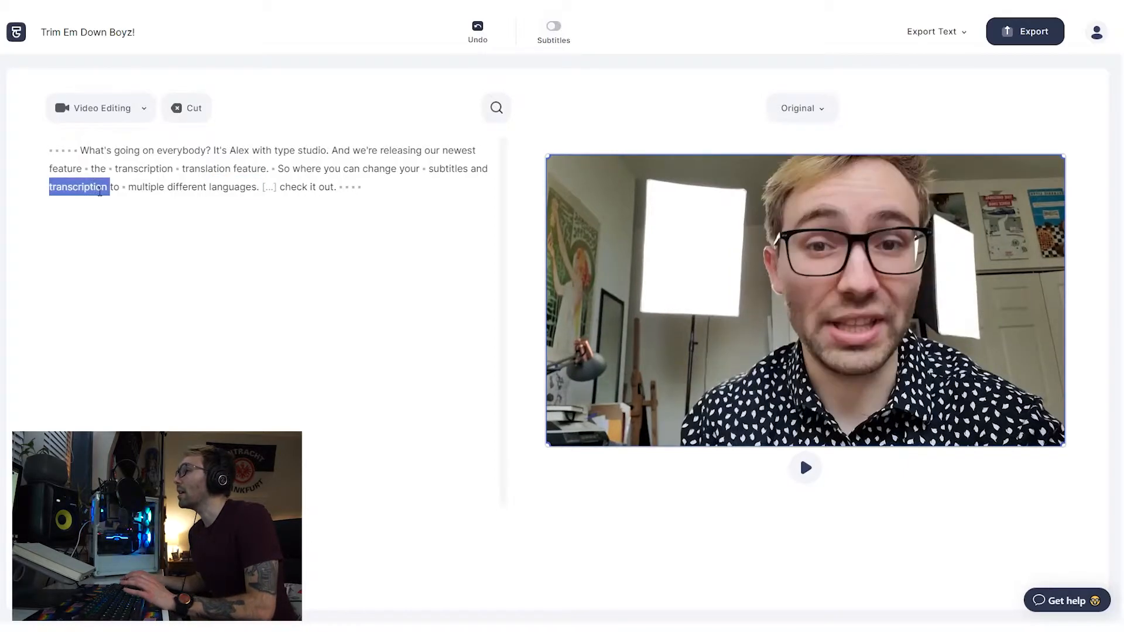
pyautogui.press('space')
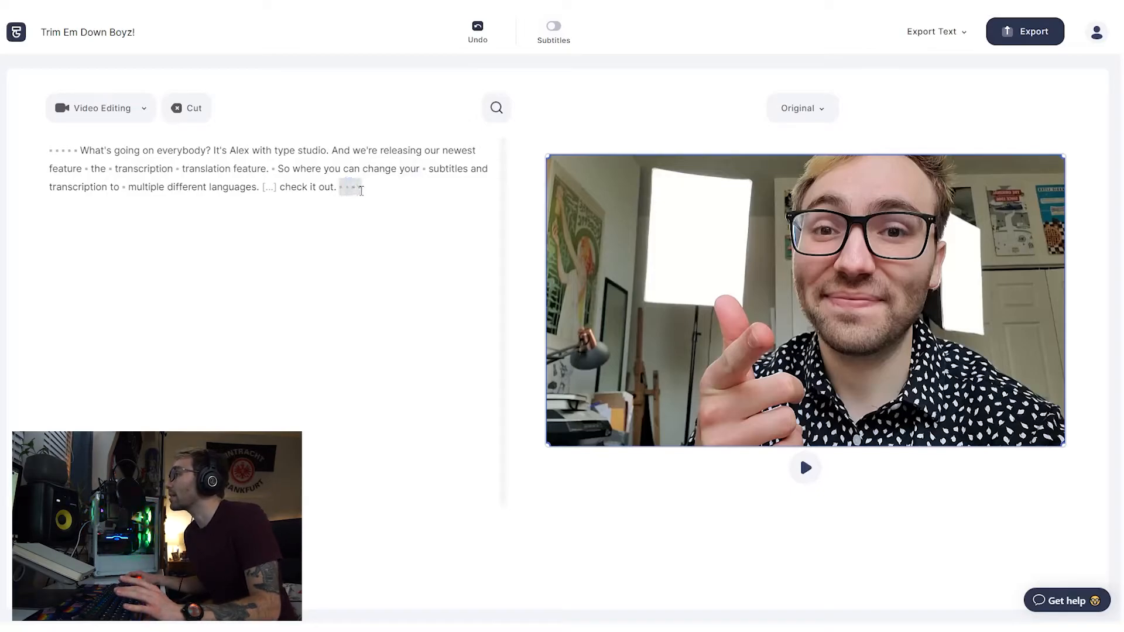
# Step: Cut the silent pauses at the start and end of the transcript, and restore the removed text before "check it out"
pyautogui.press('BackSpace')
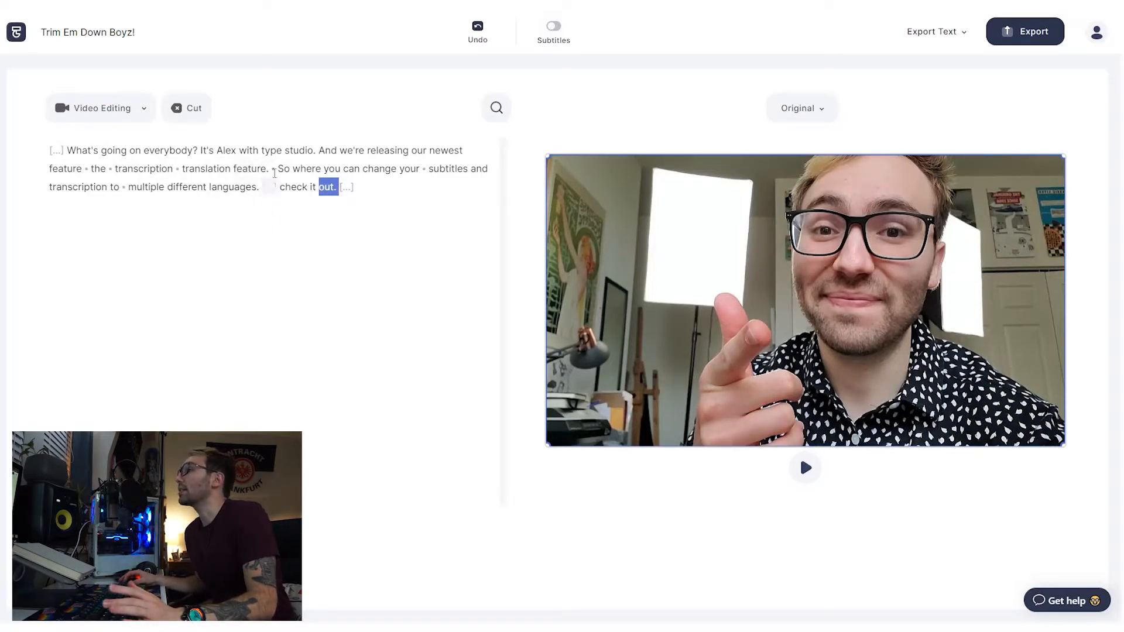
pyautogui.moveTo(272, 196)
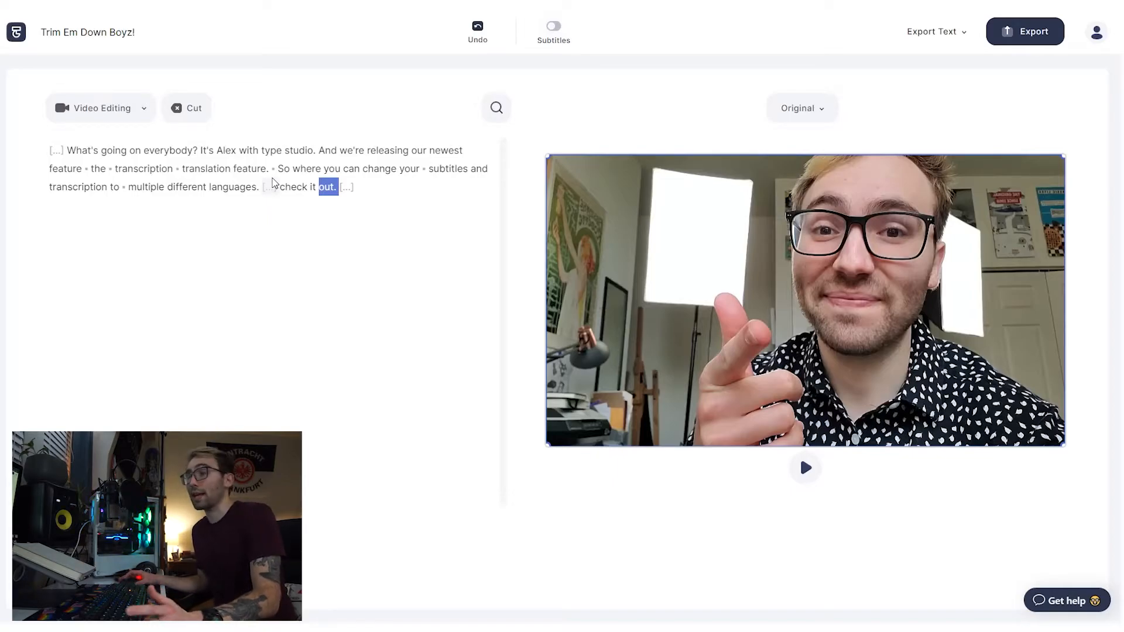
pyautogui.click(271, 187)
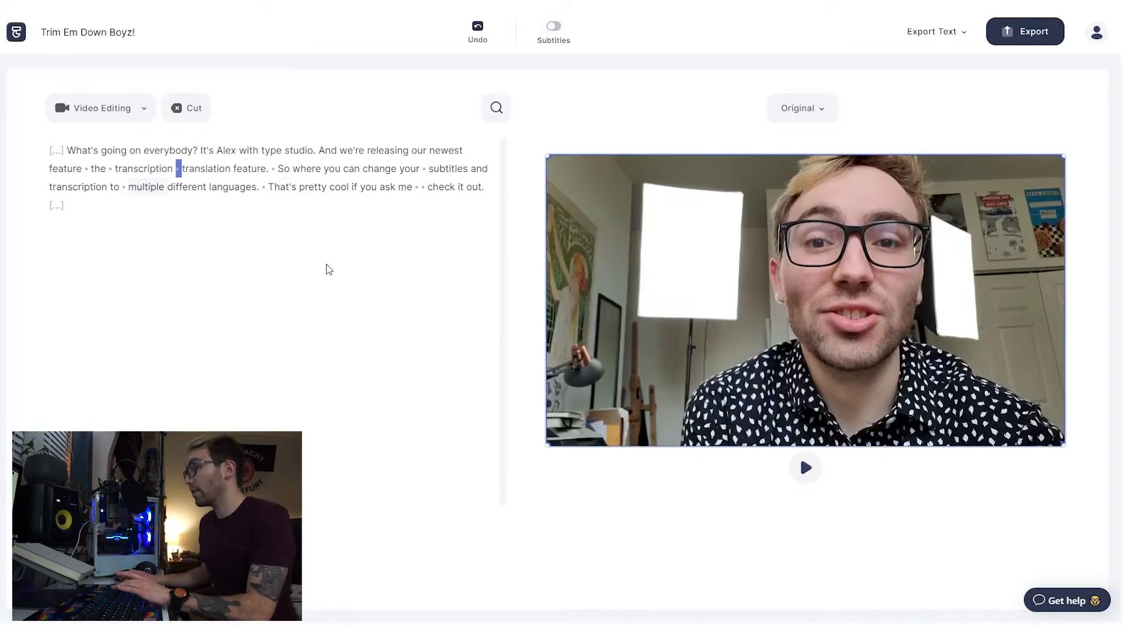
# Step: Cut the pauses between "feature", "the", "transcription" and "translation" in the transcript
pyautogui.press('BackSpace')
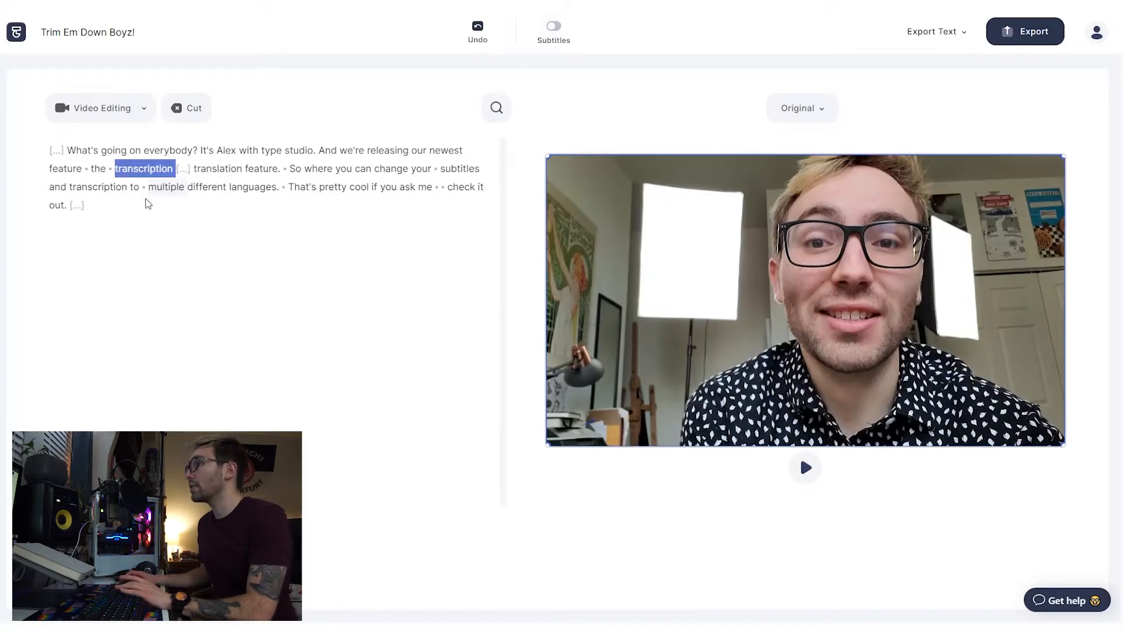
pyautogui.press('Left')
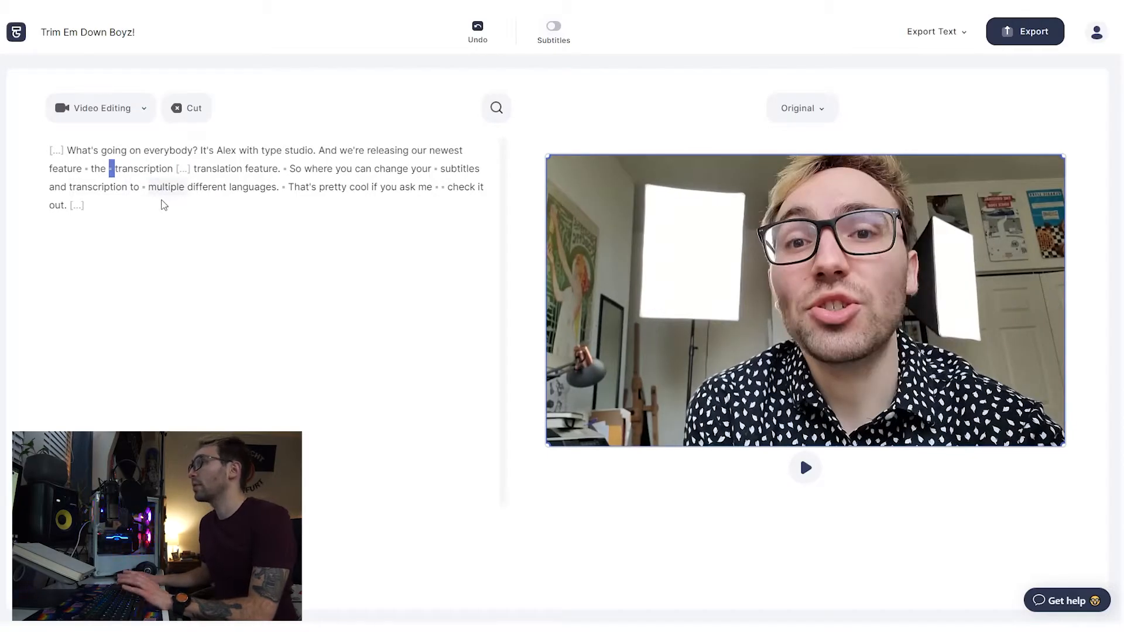
pyautogui.press('BackSpace')
pyautogui.press('Left')
pyautogui.press('BackSpace')
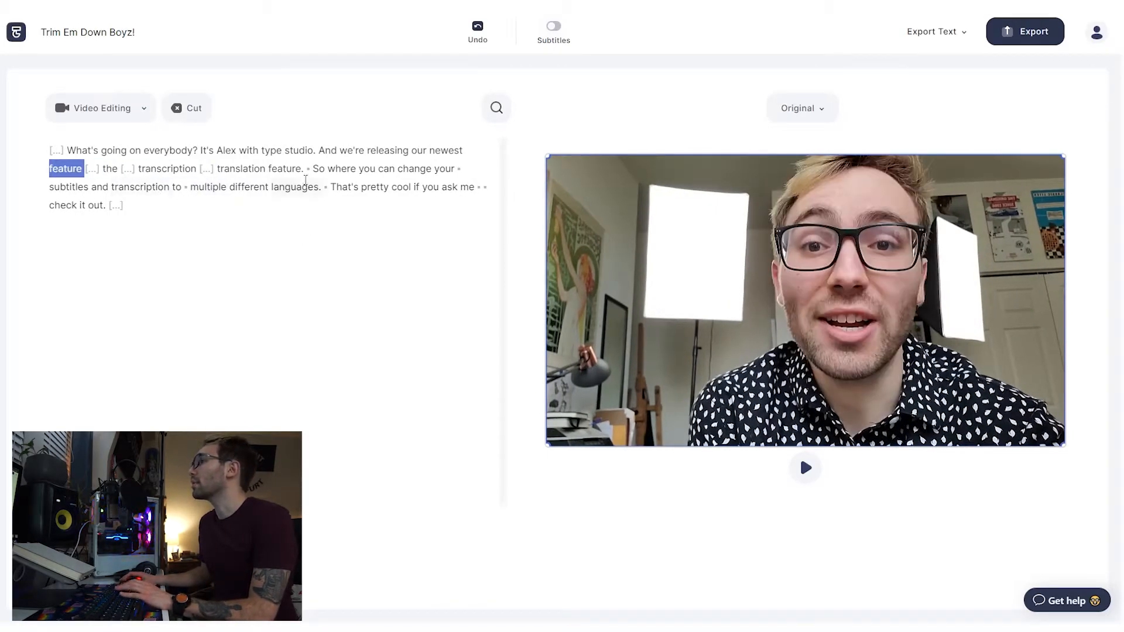
# Step: Cut the pause before "So where you can" and the one between "your" and "subtitles", playing the passage to check it
pyautogui.click(310, 169)
pyautogui.press('Left')
pyautogui.press('Right')
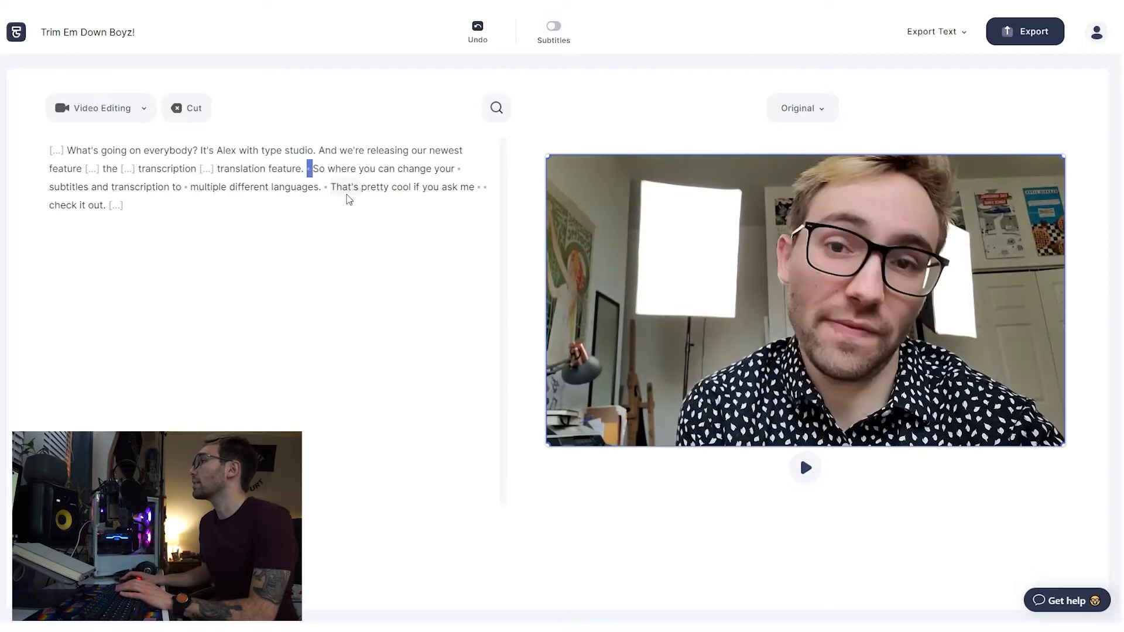
pyautogui.press('BackSpace')
pyautogui.press('space')
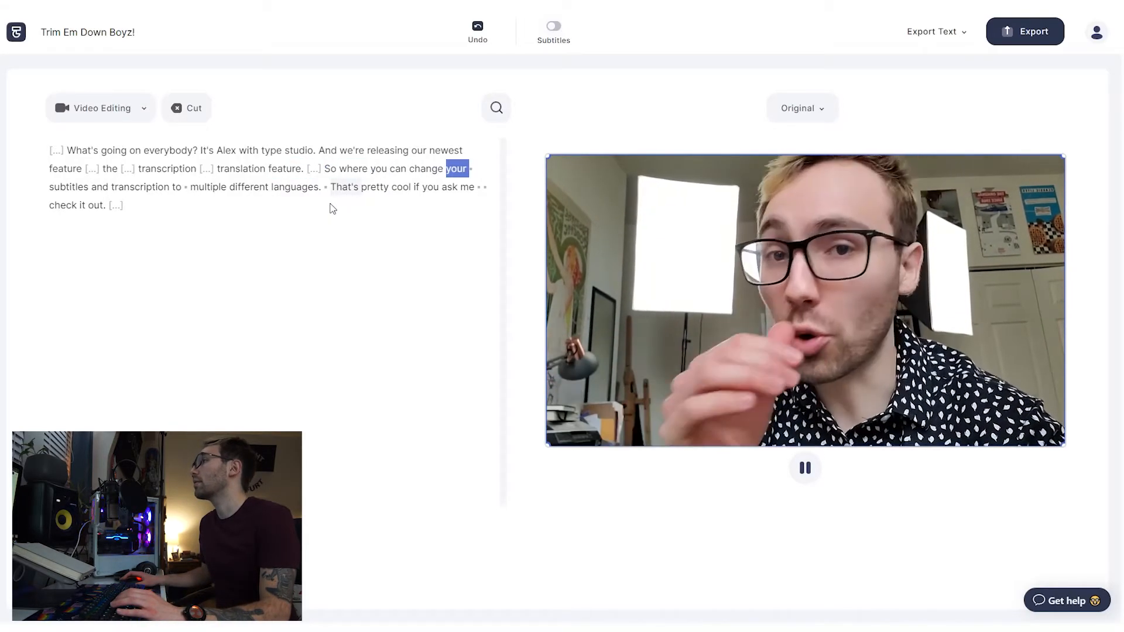
pyautogui.press('space')
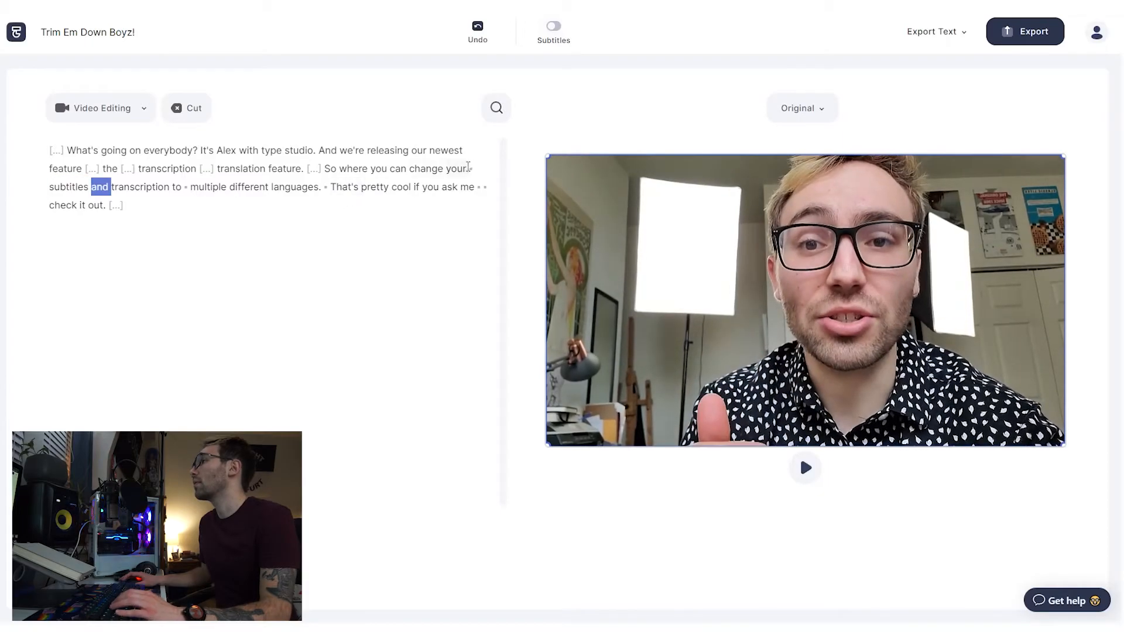
pyautogui.click(472, 169)
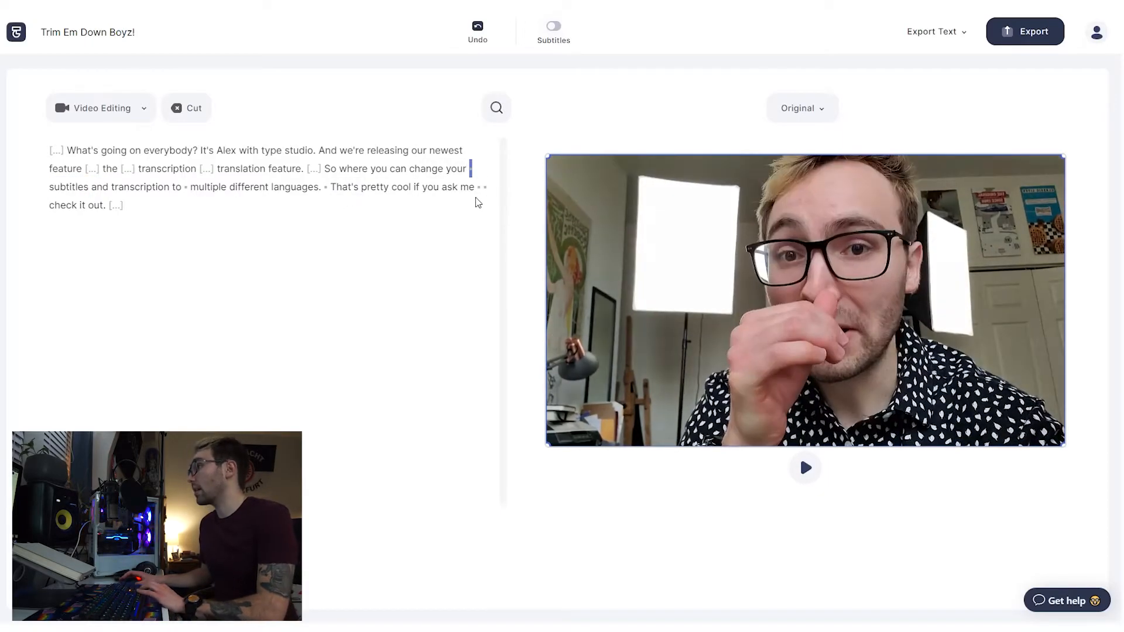
pyautogui.press('BackSpace')
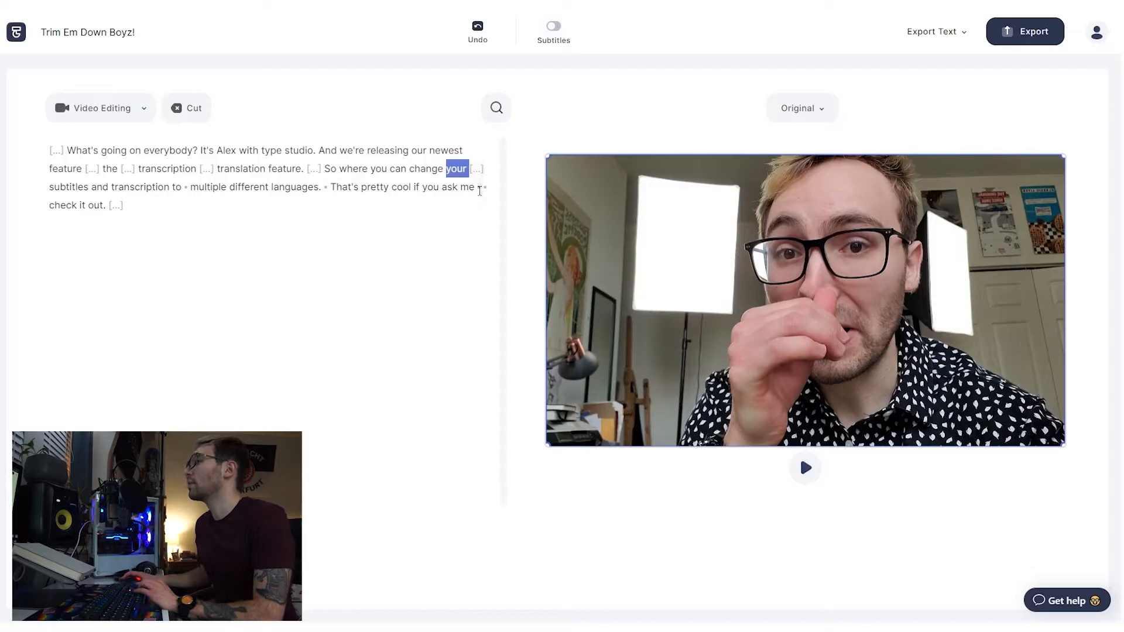
# Step: Cut "That's pretty cool if you ask me" with its surrounding pauses, and play the trimmed video from the start
pyautogui.click(334, 187)
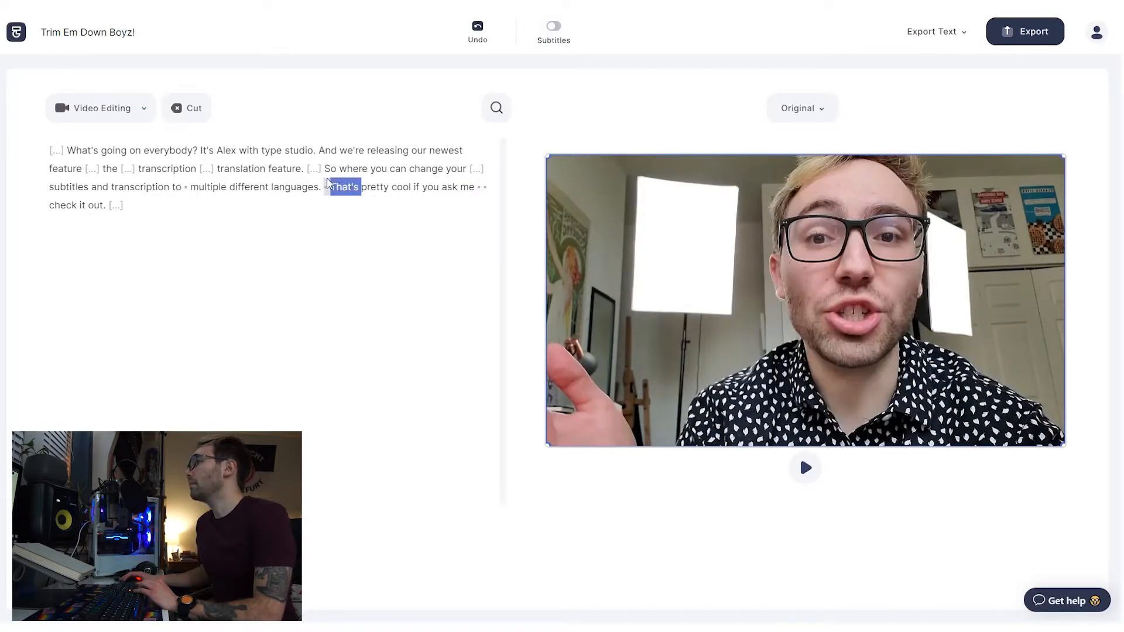
pyautogui.moveTo(326, 187)
pyautogui.mouseDown()
pyautogui.moveTo(477, 188)
pyautogui.moveTo(98, 200)
pyautogui.moveTo(511, 205)
pyautogui.moveTo(485, 187)
pyautogui.mouseUp()
pyautogui.press('BackSpace')
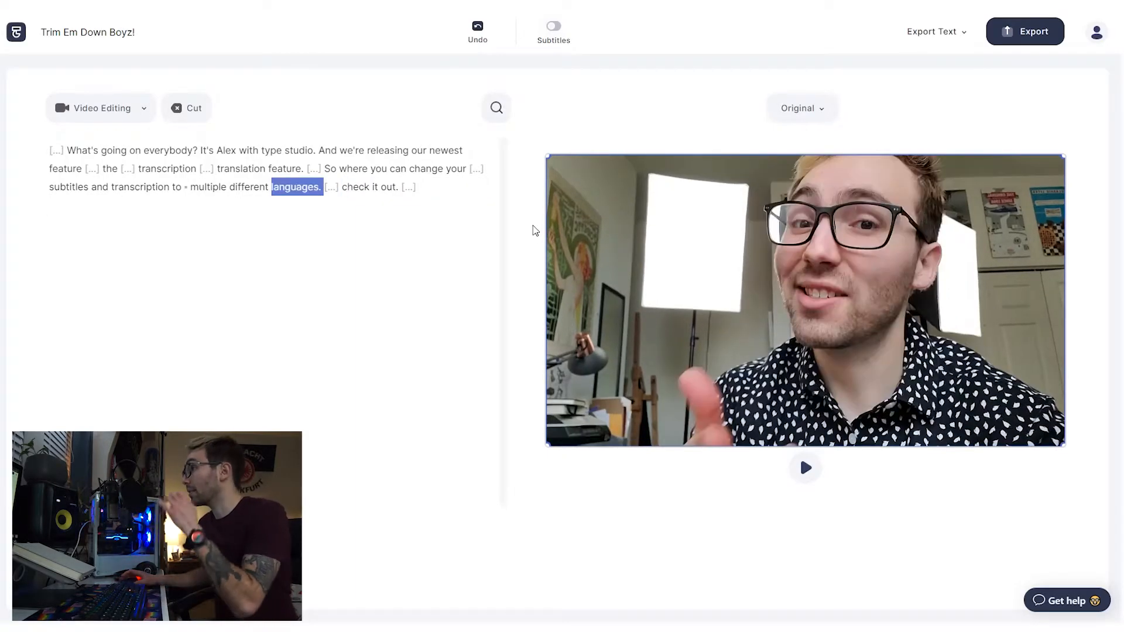
pyautogui.click(76, 150)
pyautogui.press('space')
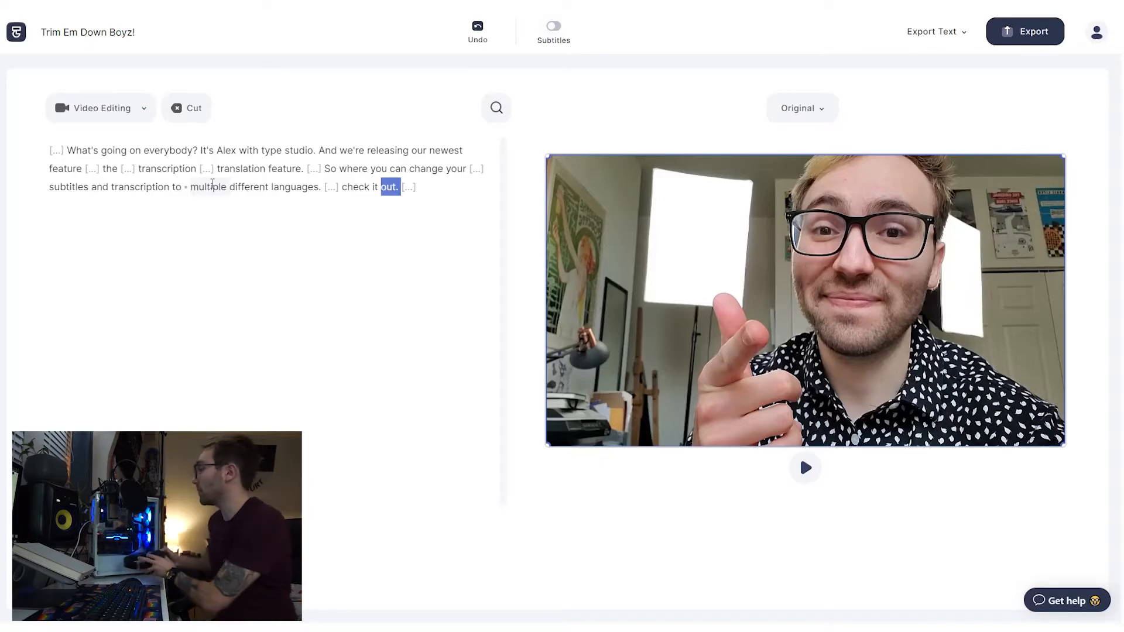
# Step: Export the trimmed video and show its share link and embed options
pyautogui.click(1036, 34)
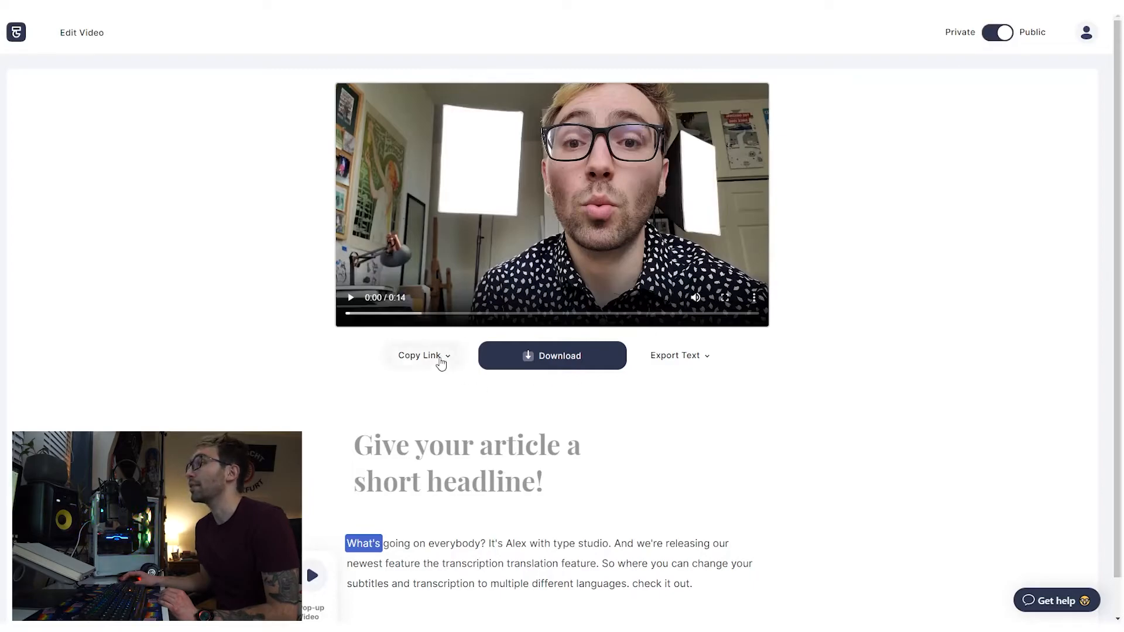
pyautogui.click(438, 359)
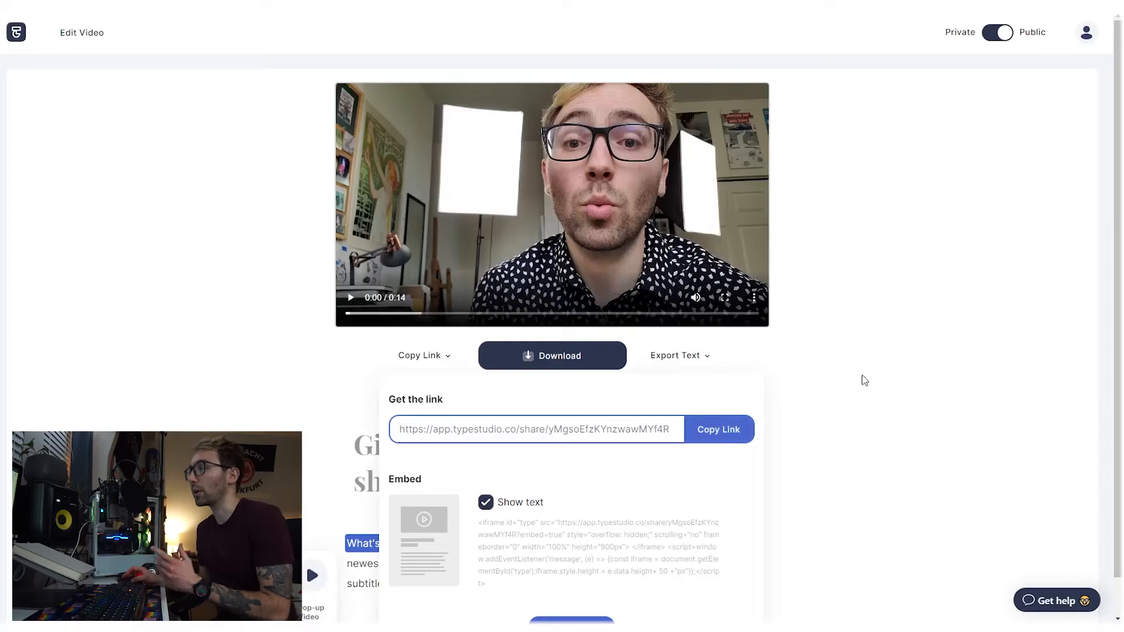
# Step: Preview the beginning of the exported video and download it
pyautogui.click(351, 297)
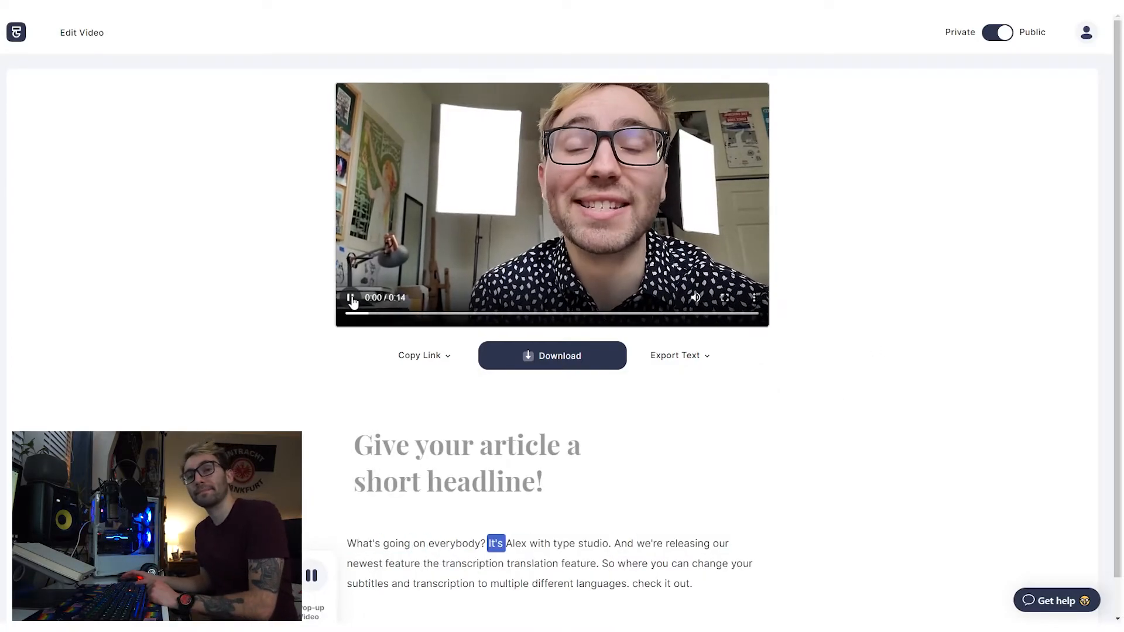
pyautogui.click(351, 299)
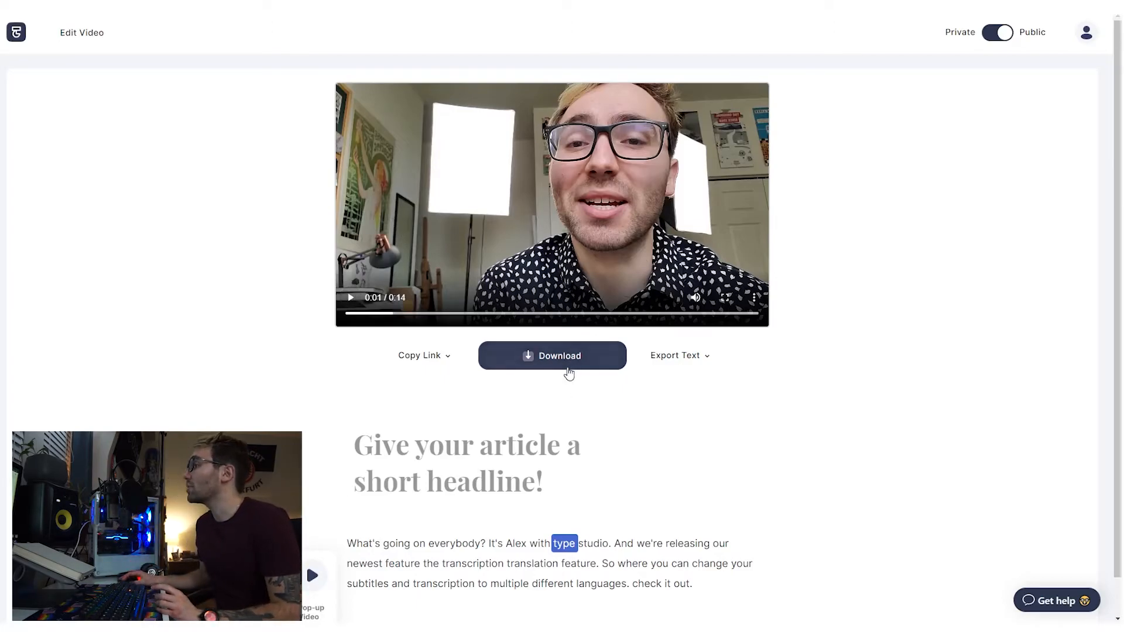
pyautogui.click(568, 367)
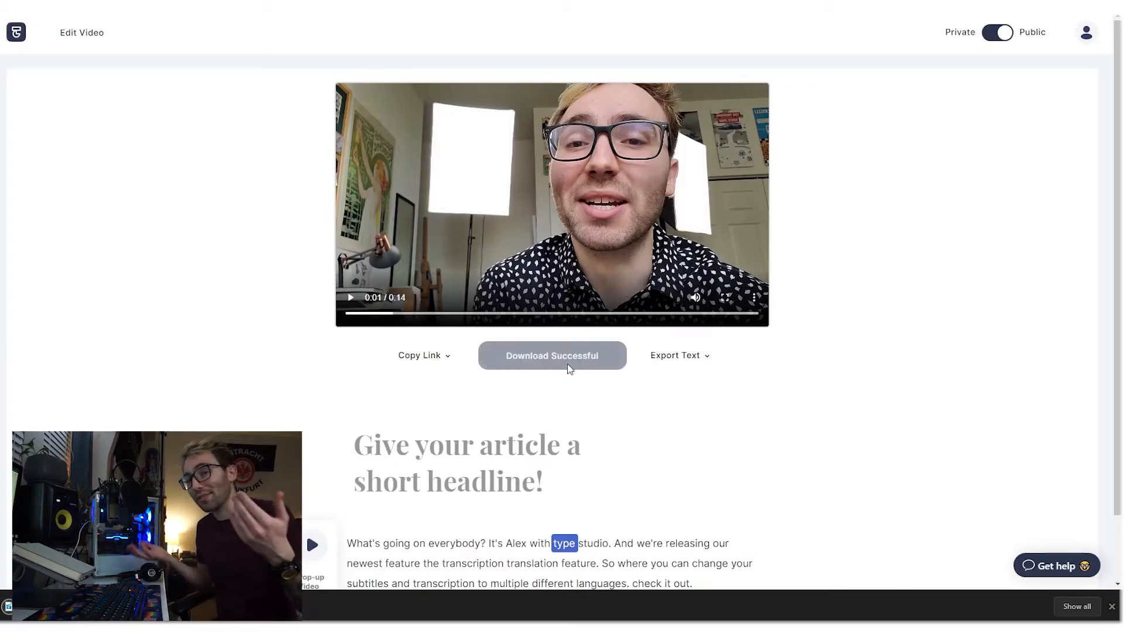